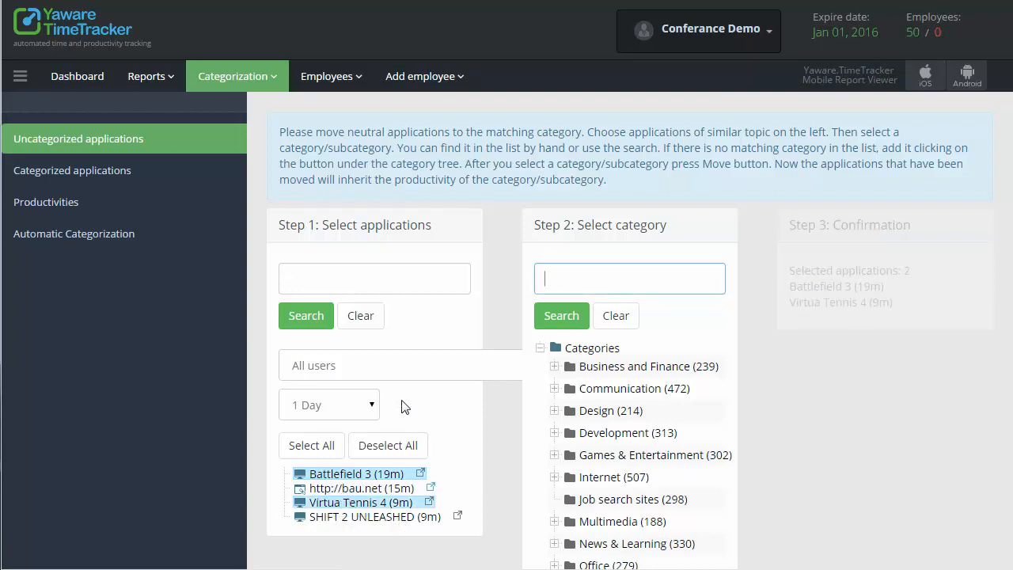
Search the uncategorized applications for bau.net, clear the search, and look through the user filter choices
click(294, 278)
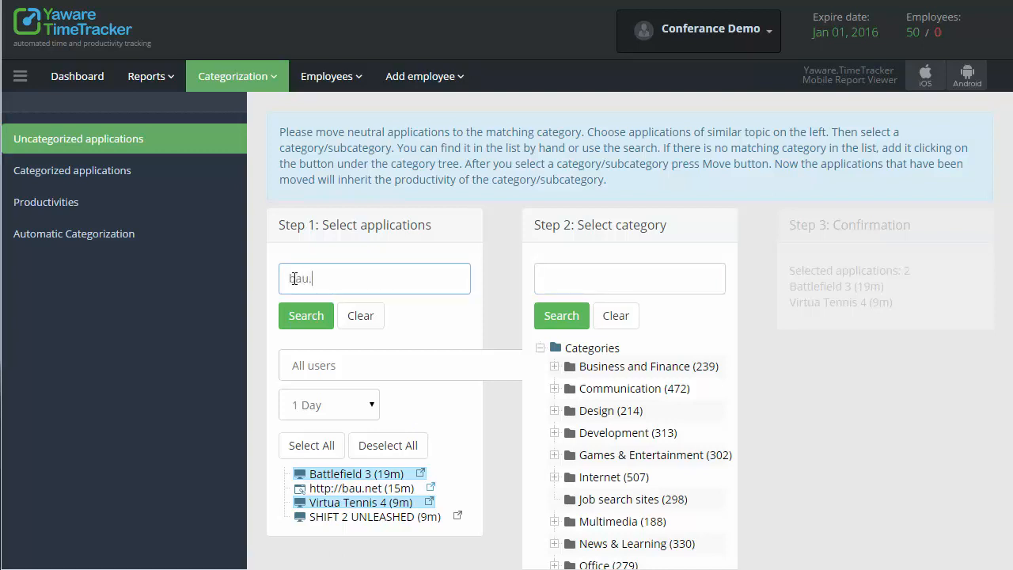
click(304, 315)
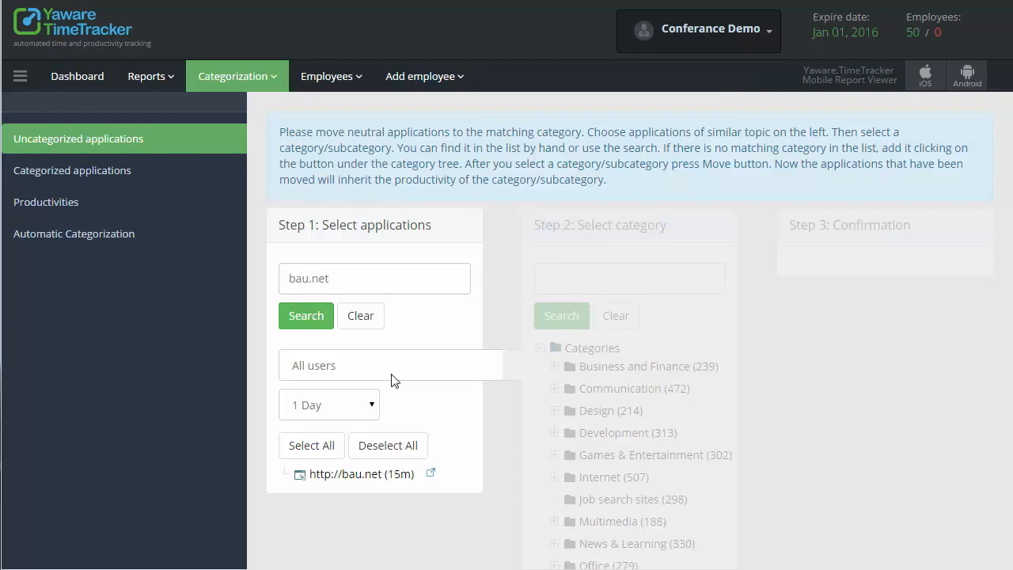
click(360, 317)
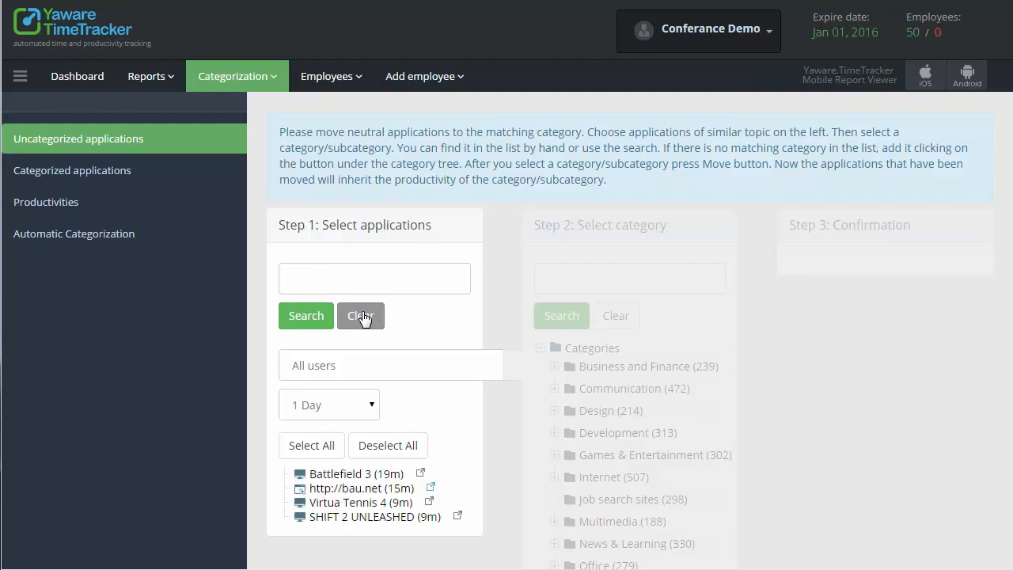
click(473, 373)
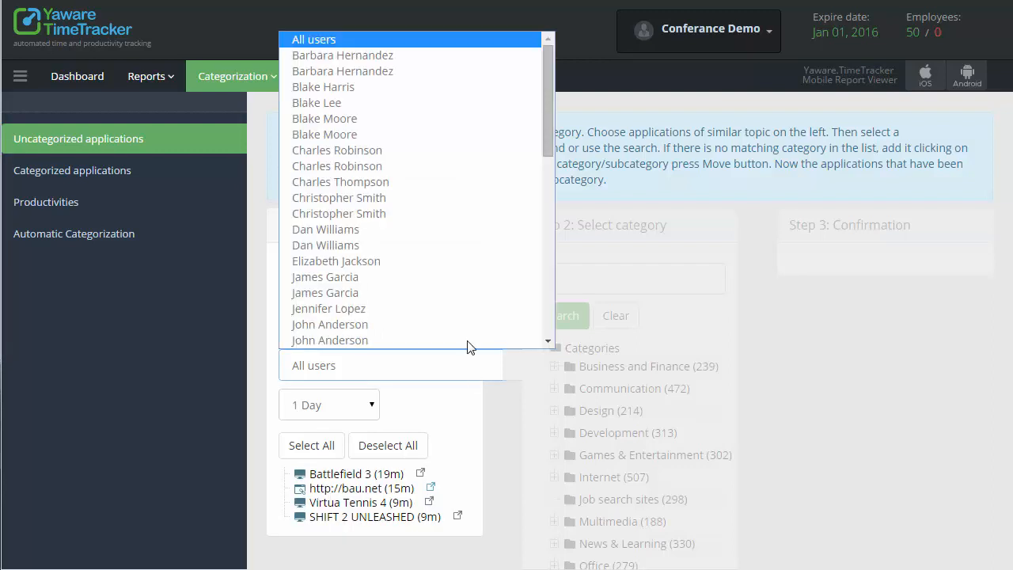
click(443, 150)
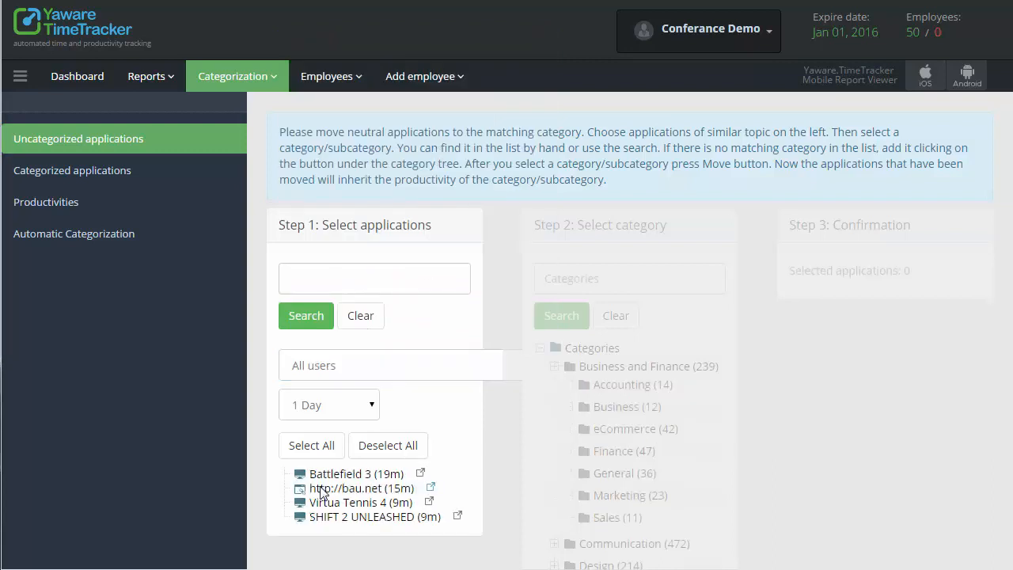
click(322, 490)
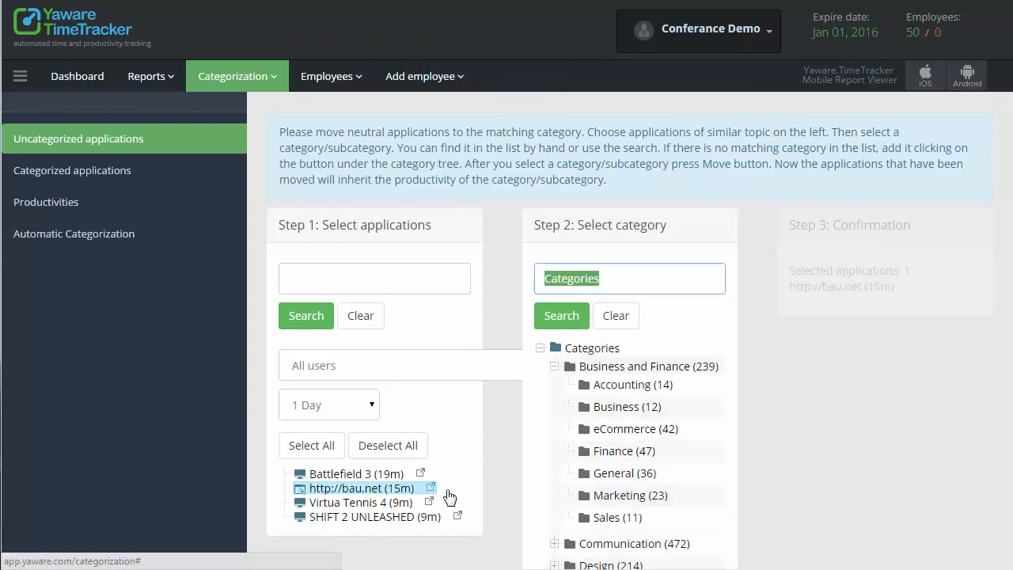
click(597, 413)
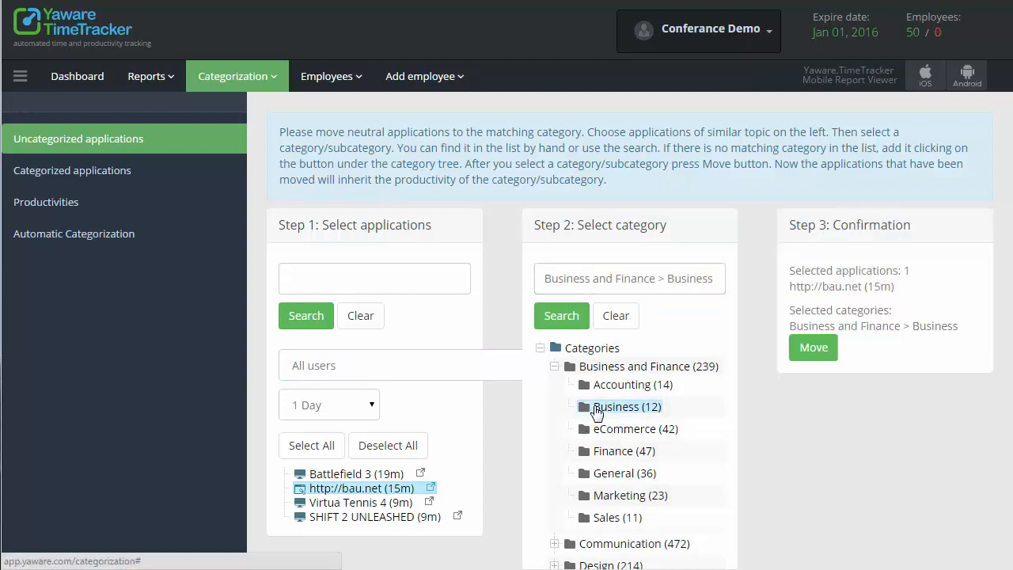
click(540, 348)
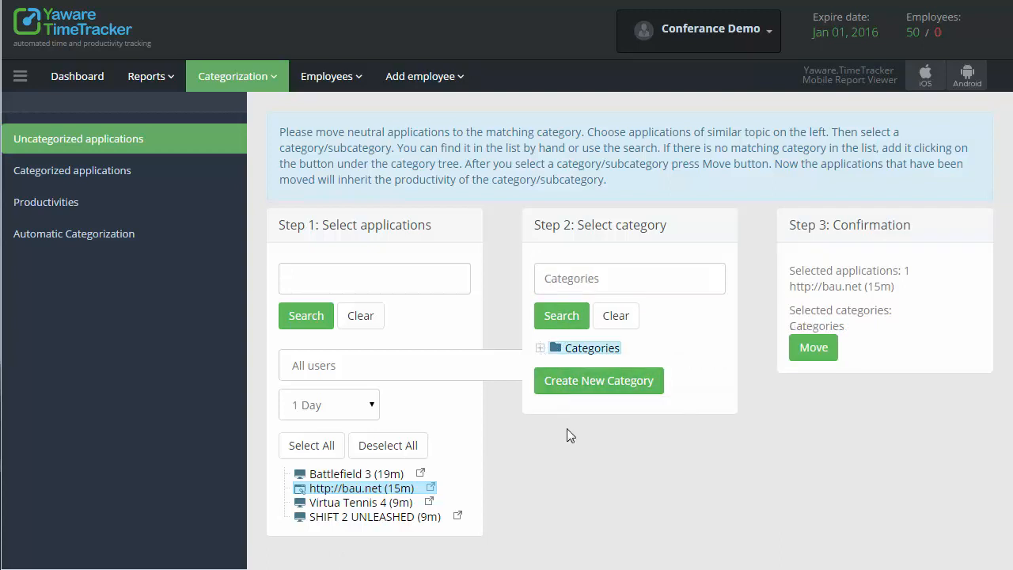
click(540, 349)
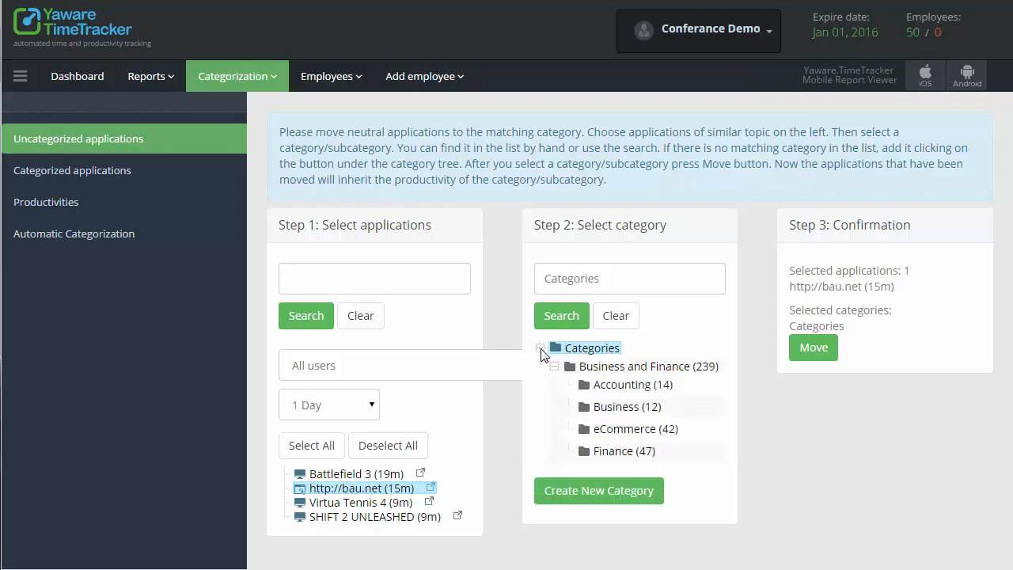
click(596, 408)
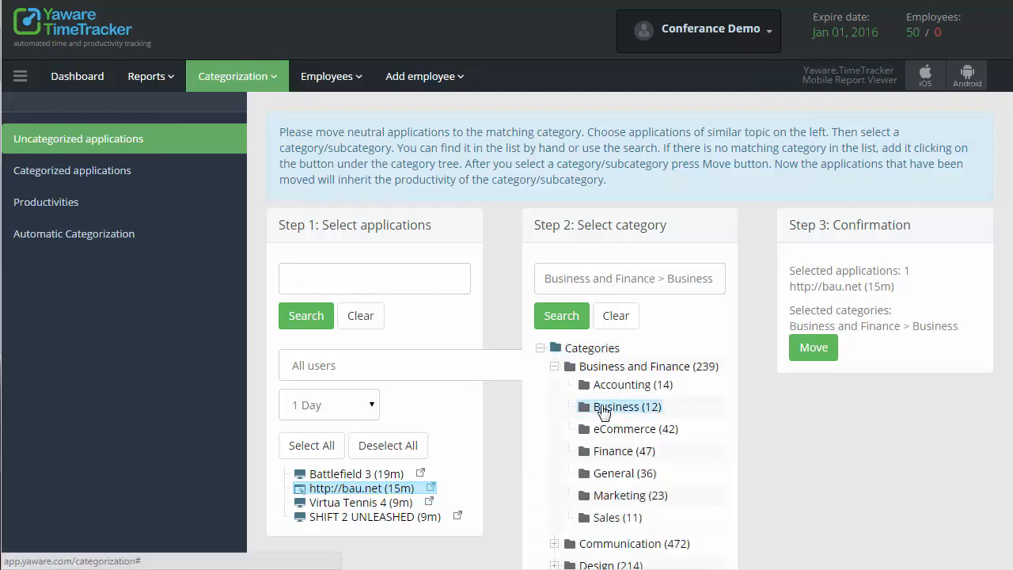
click(814, 351)
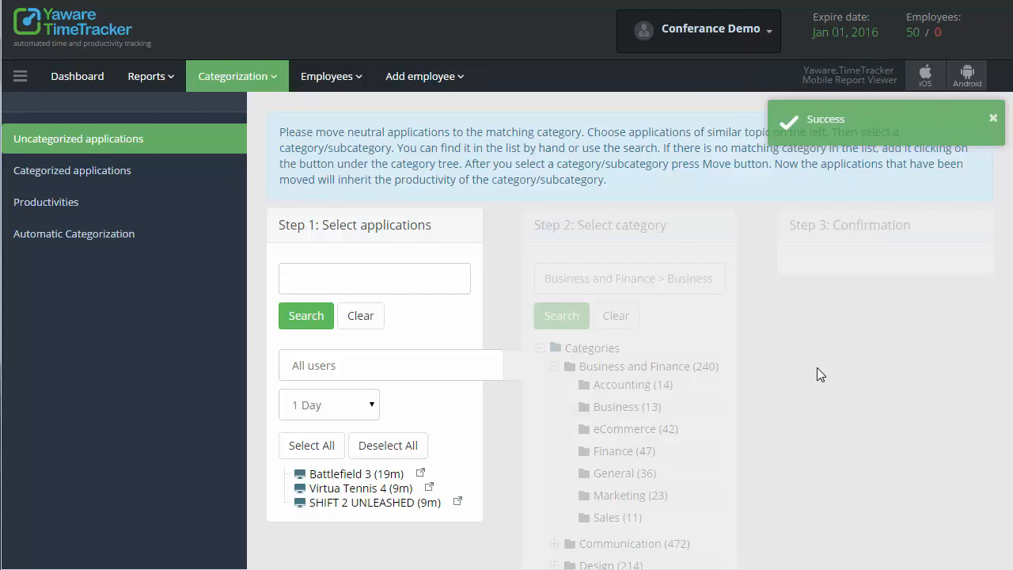
Open the categorized applications, expand the Communication category, and display the applications in the Business subcategory
click(105, 173)
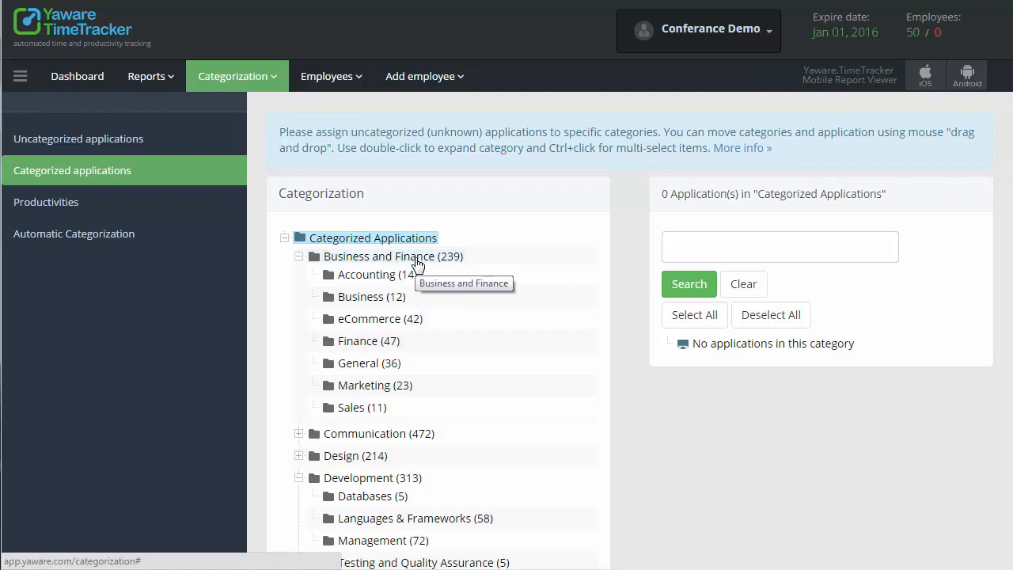
click(298, 435)
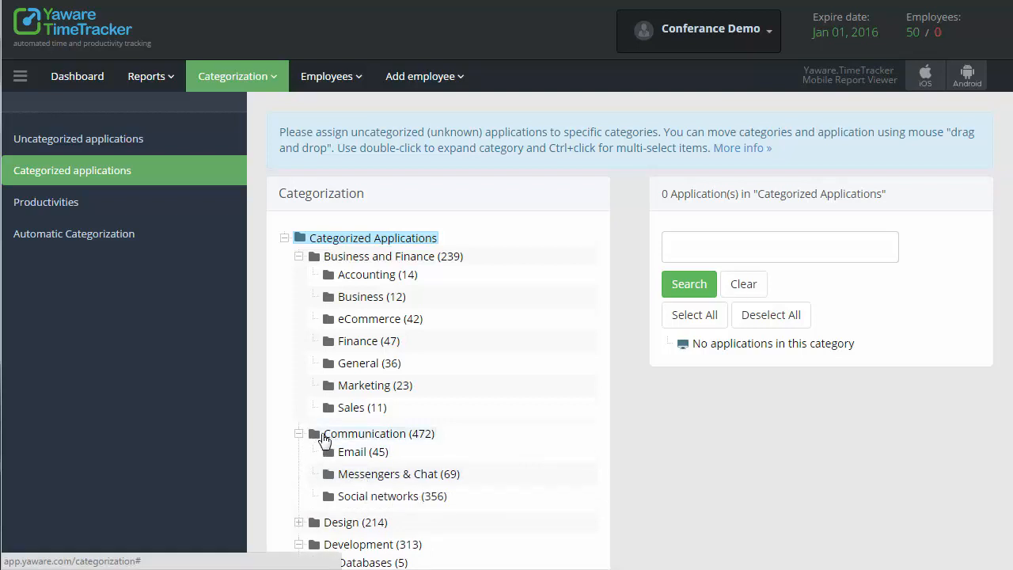
double_click(324, 441)
scroll(1007, 545, down, 5)
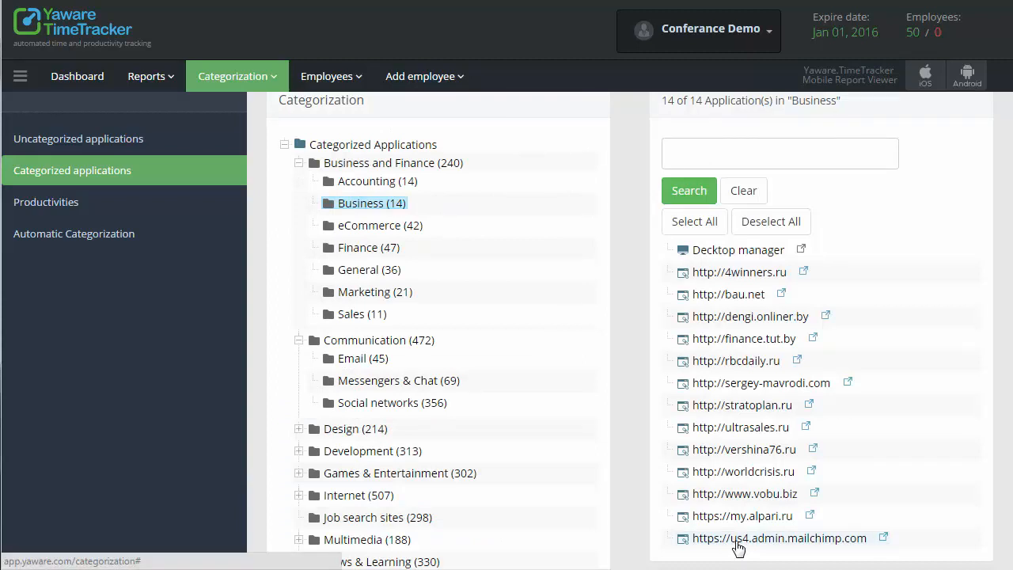
drag(737, 548, 394, 293)
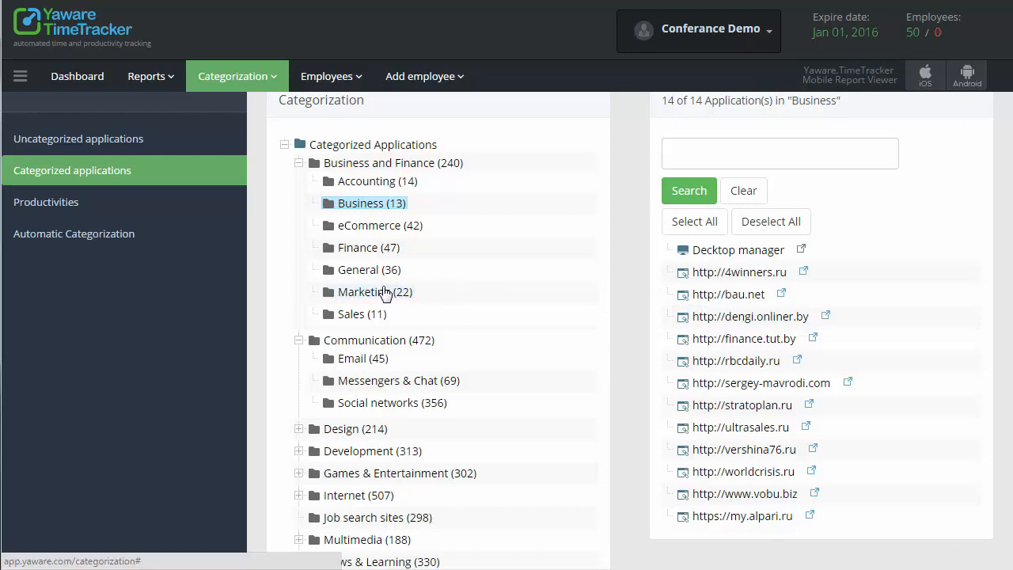
click(385, 293)
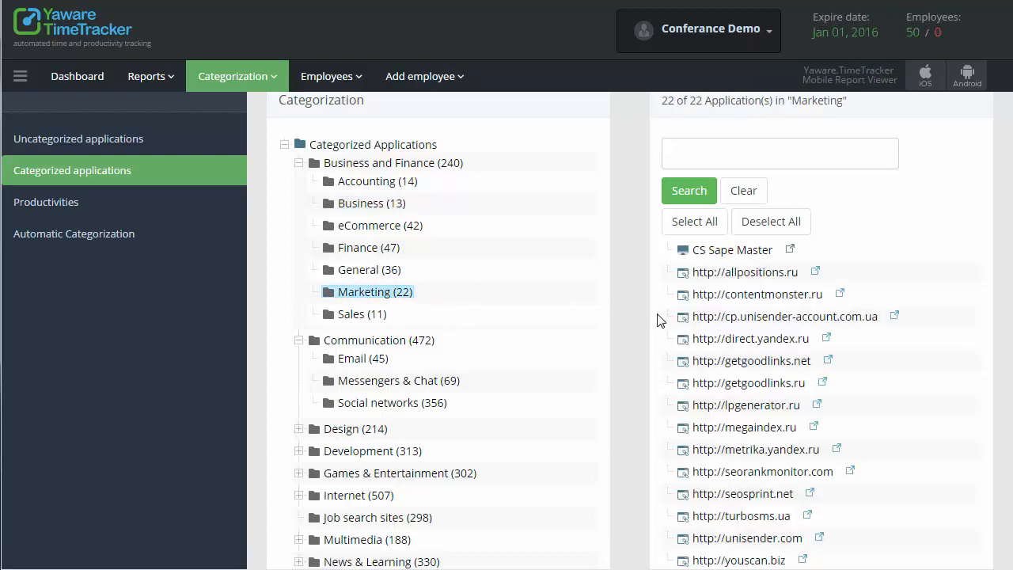
scroll(657, 318, down, 3)
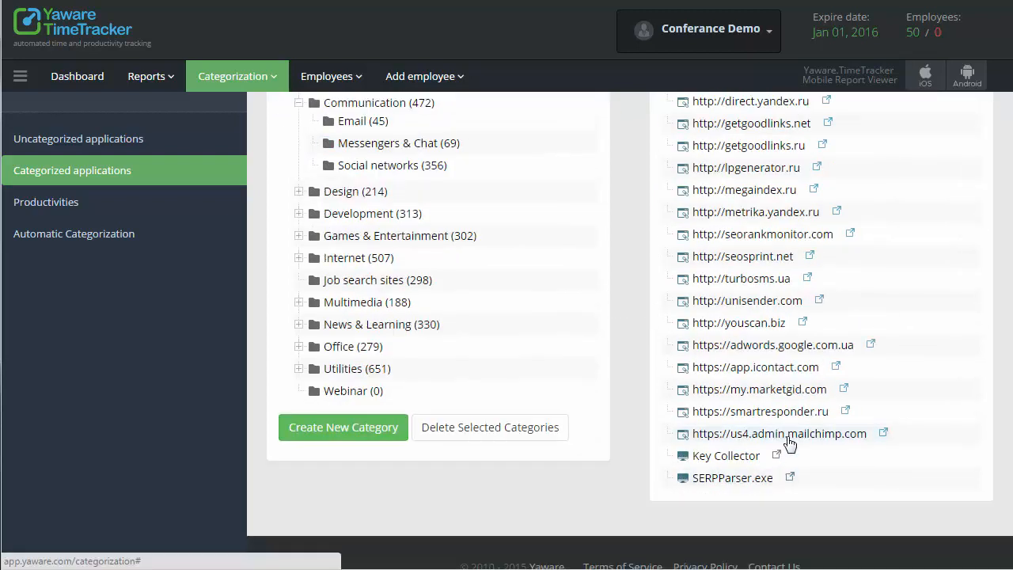
Move turbosms.ua, seosprint.net and seorankmonitor.com together from Marketing to the Email subcategory of Communication
scroll(790, 443, up, 1)
click(740, 339)
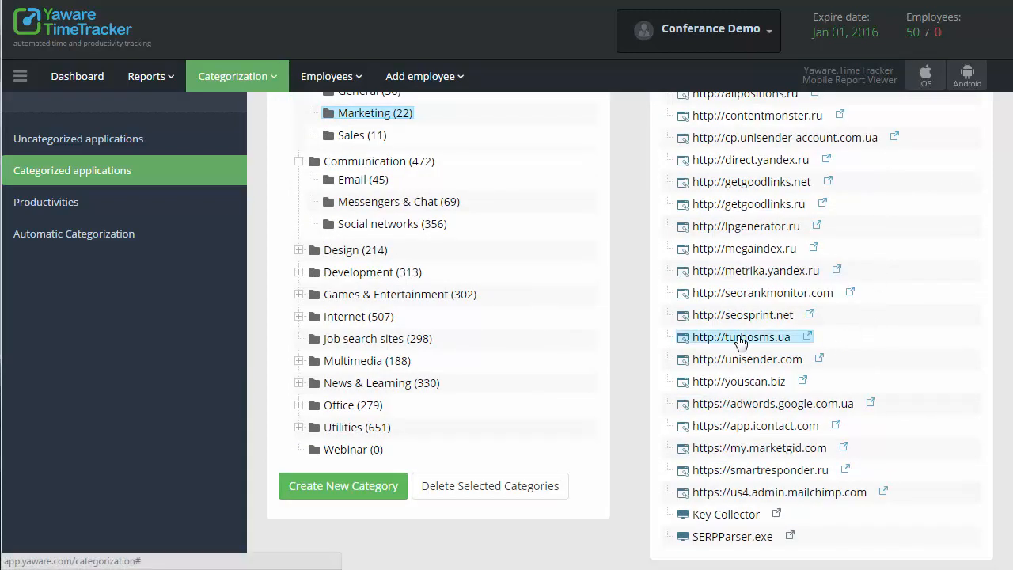
ctrl+click(736, 315)
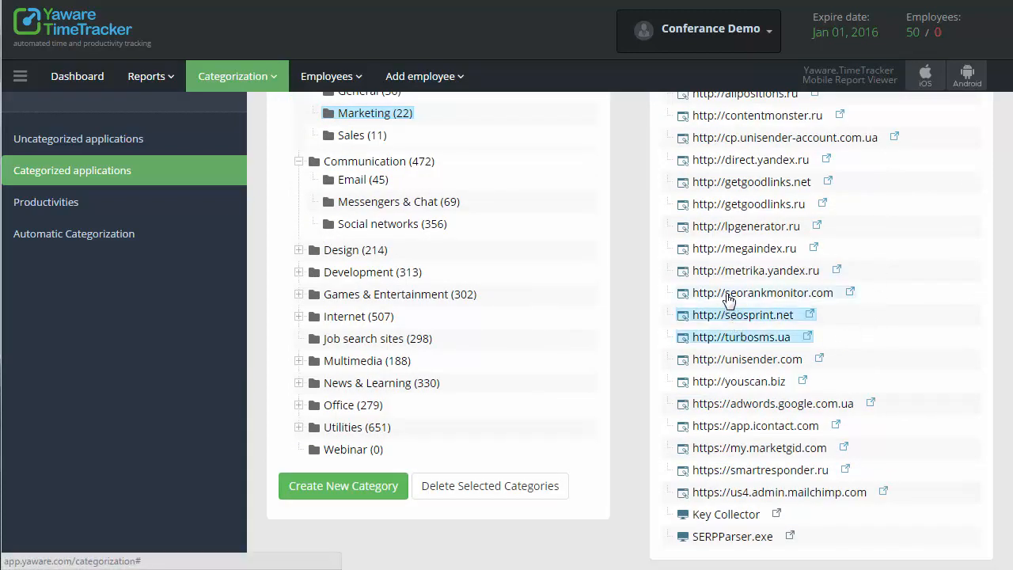
ctrl+click(728, 297)
drag(728, 298, 368, 186)
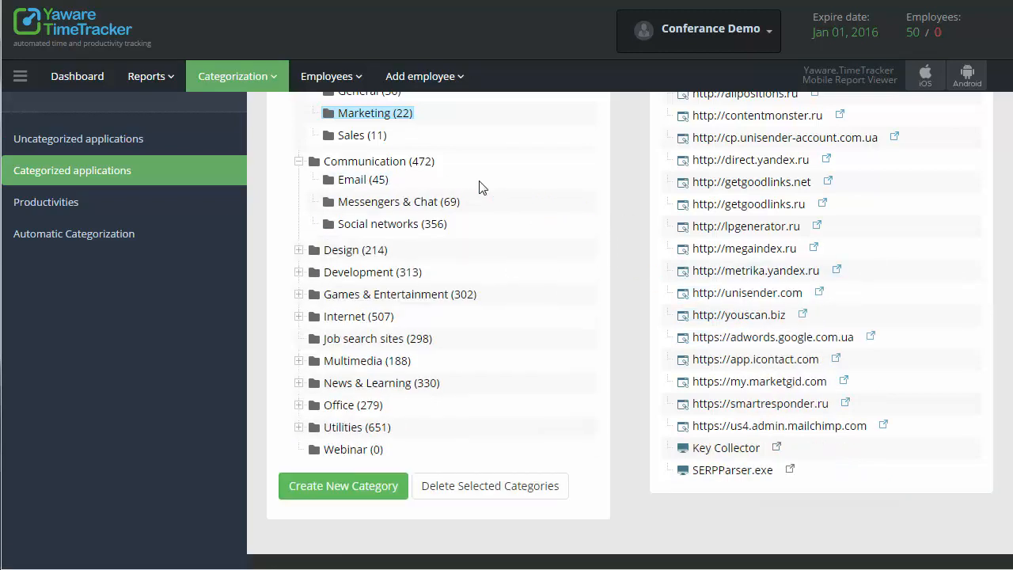
Create a new application category named Training and look for it in the category tree
scroll(361, 417, down, 5)
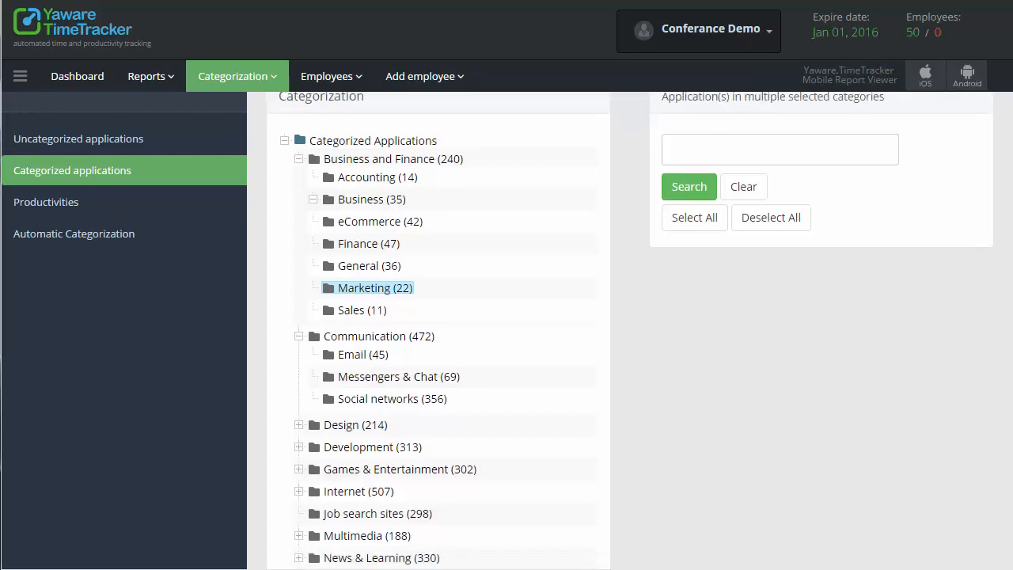
click(361, 415)
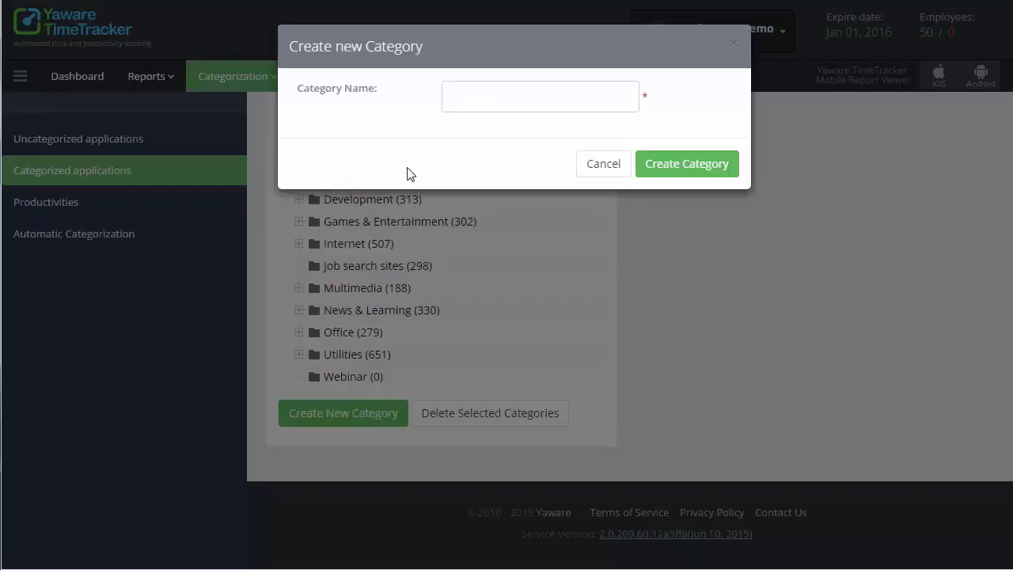
click(464, 93)
text(Training)
click(673, 166)
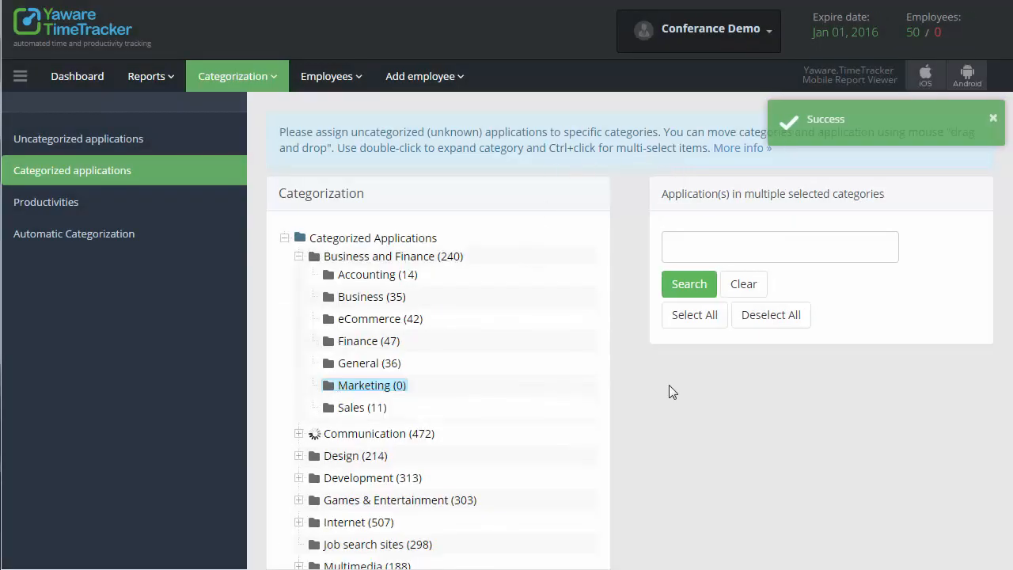
scroll(475, 402, down, 2)
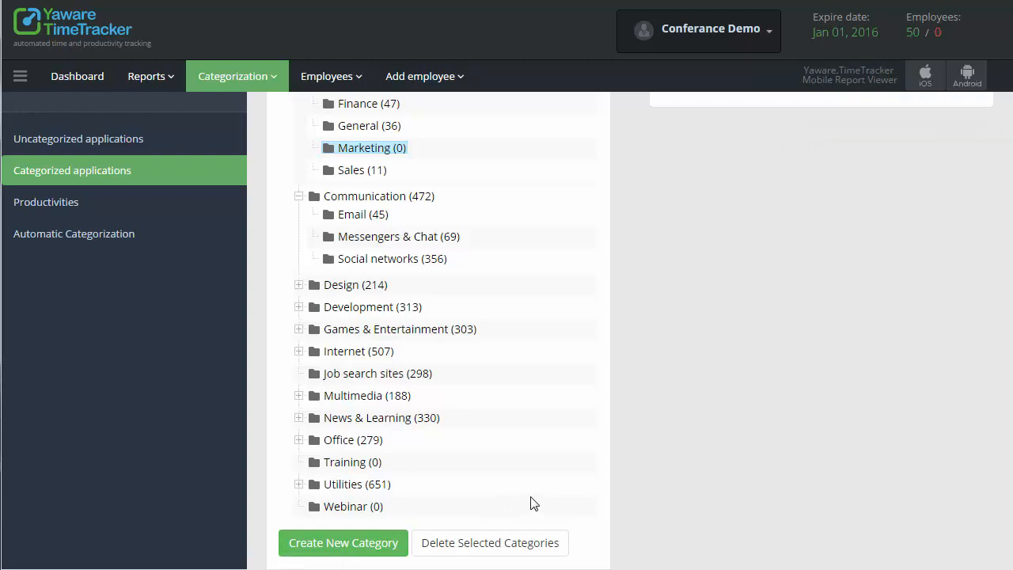
scroll(219, 341, up, 3)
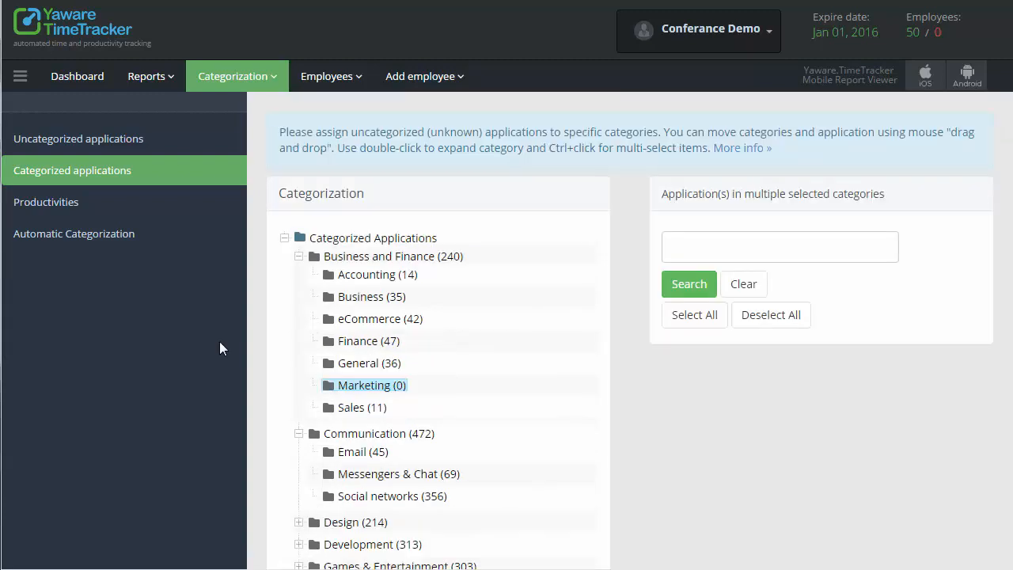
In the default productivity settings, set the Business and Finance and Office categories to Productive
click(96, 202)
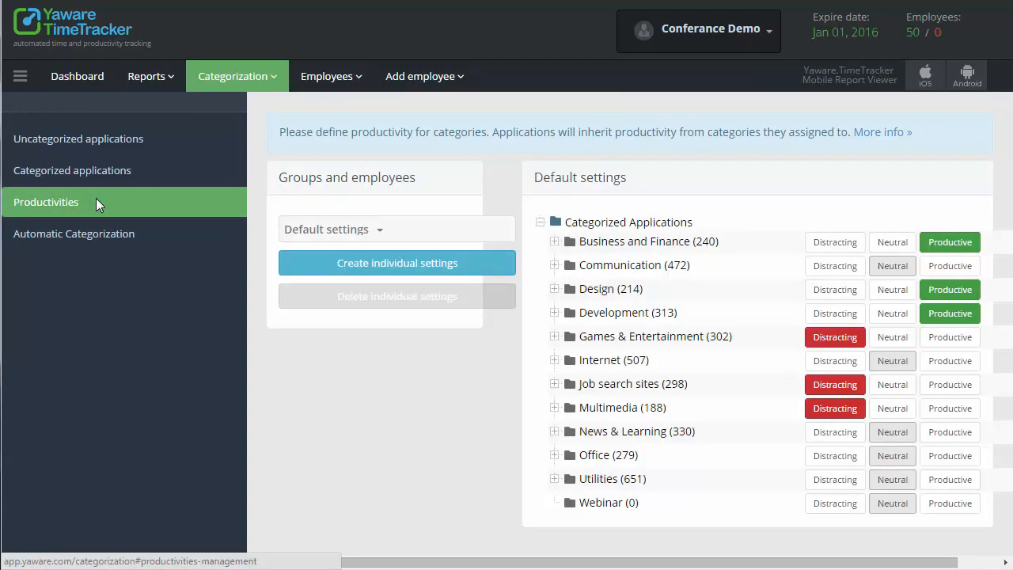
click(954, 247)
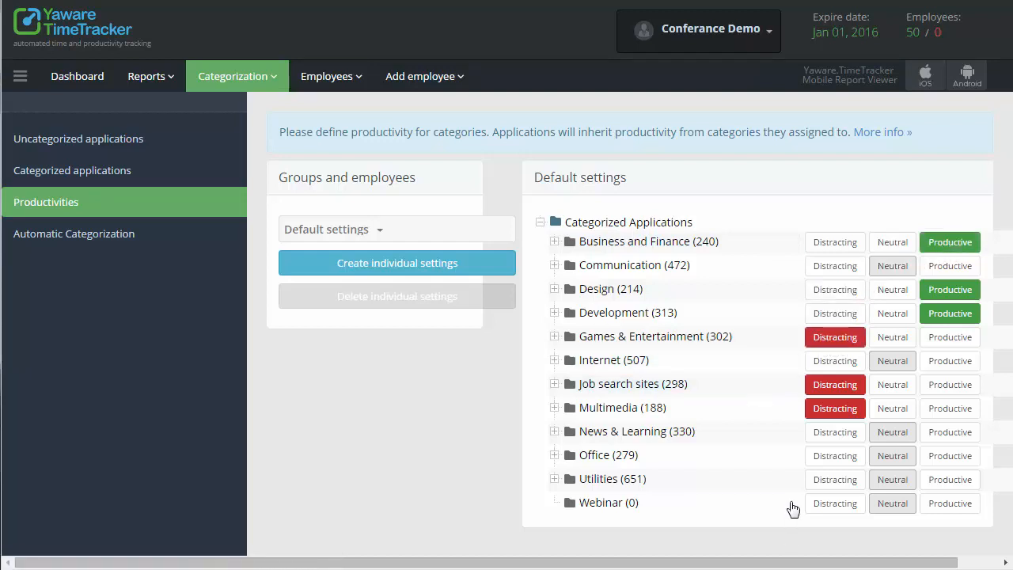
click(943, 459)
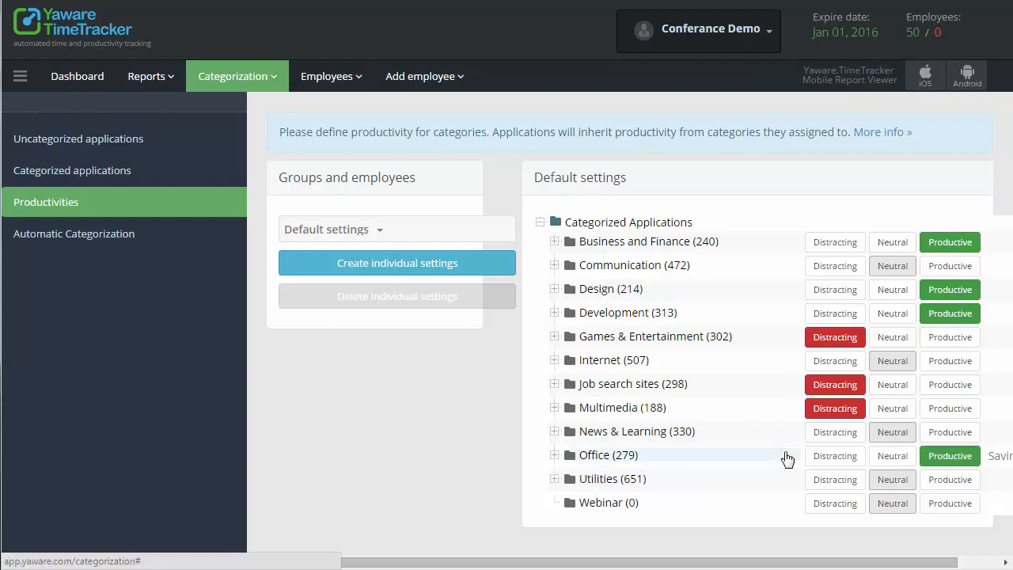
Create individual productivity settings for the HR department and set its Job search sites category to Neutral
click(459, 269)
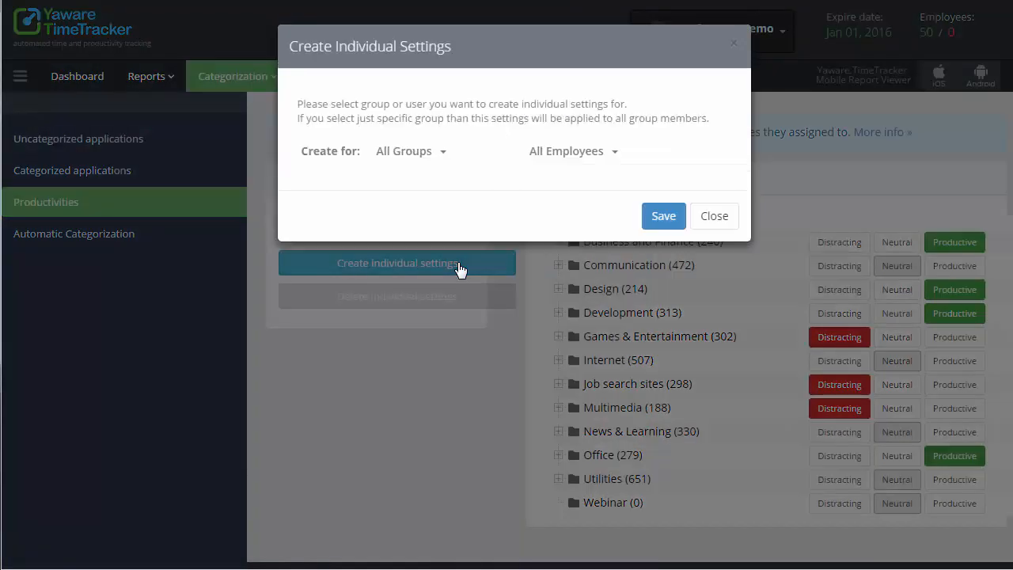
click(447, 156)
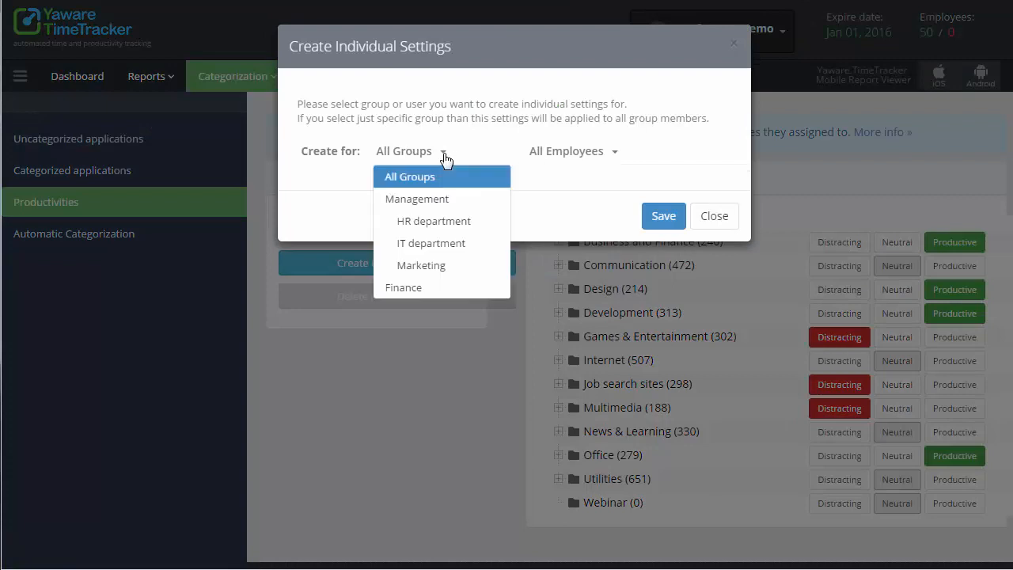
click(443, 221)
click(661, 220)
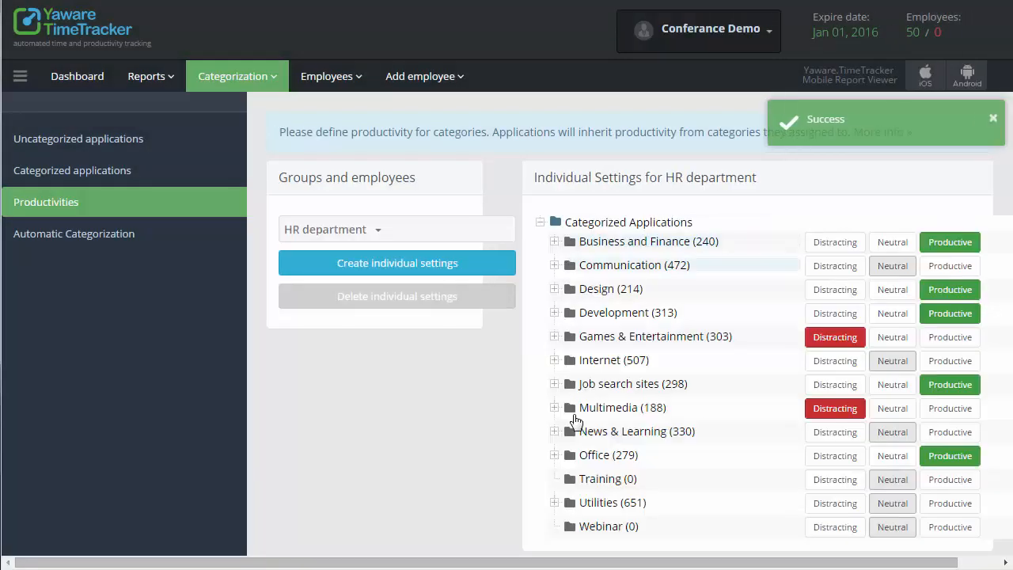
click(886, 388)
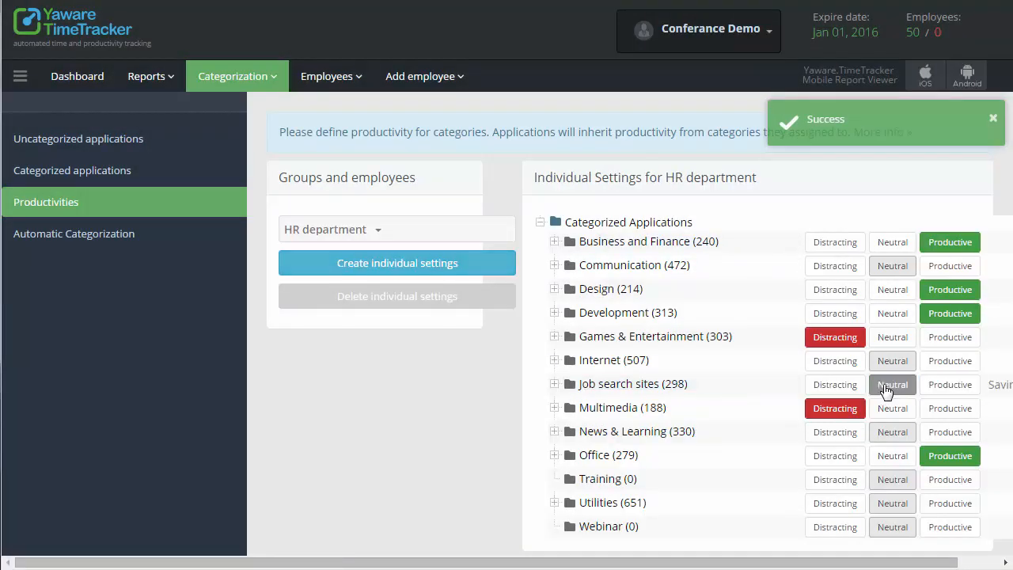
Create individual productivity settings for an employee of the IT department and set Messengers & Chat under Communication to Productive
click(427, 266)
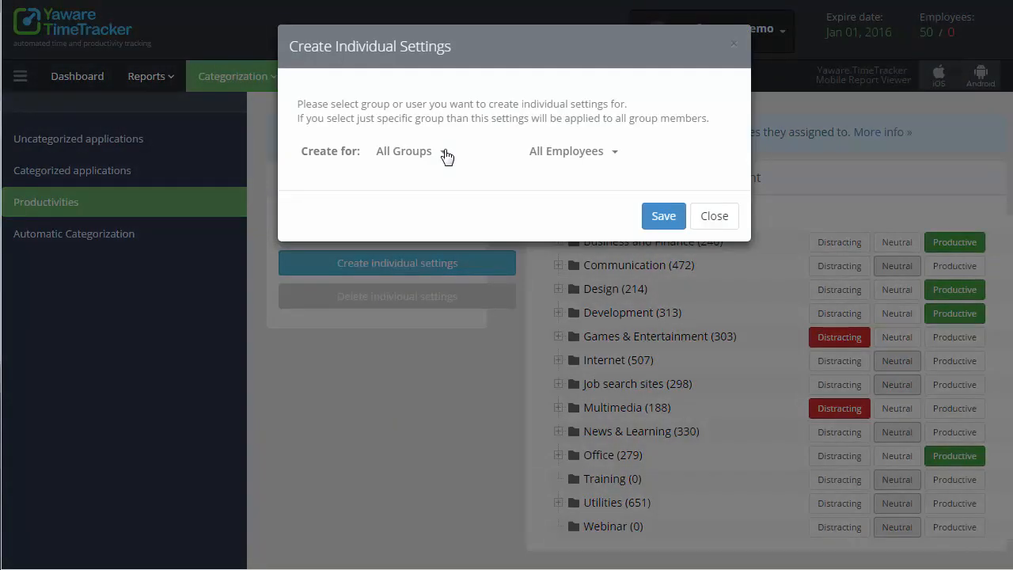
click(444, 154)
click(435, 245)
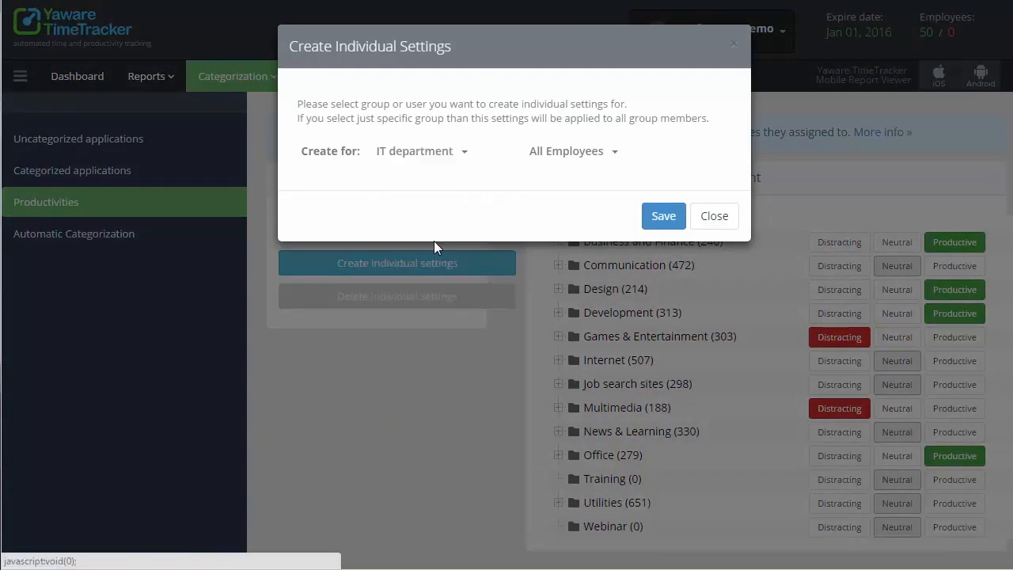
click(617, 152)
click(596, 201)
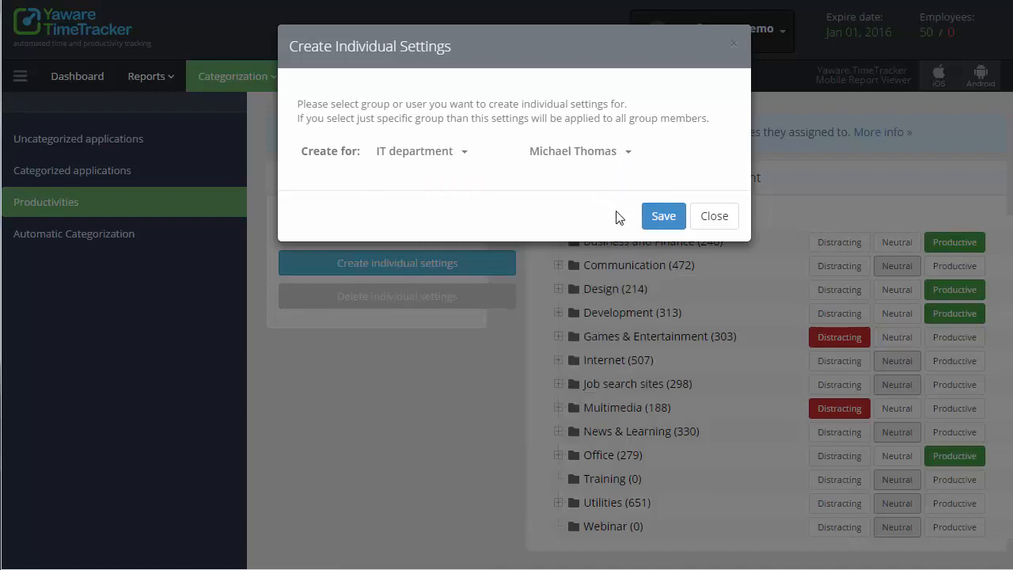
click(658, 216)
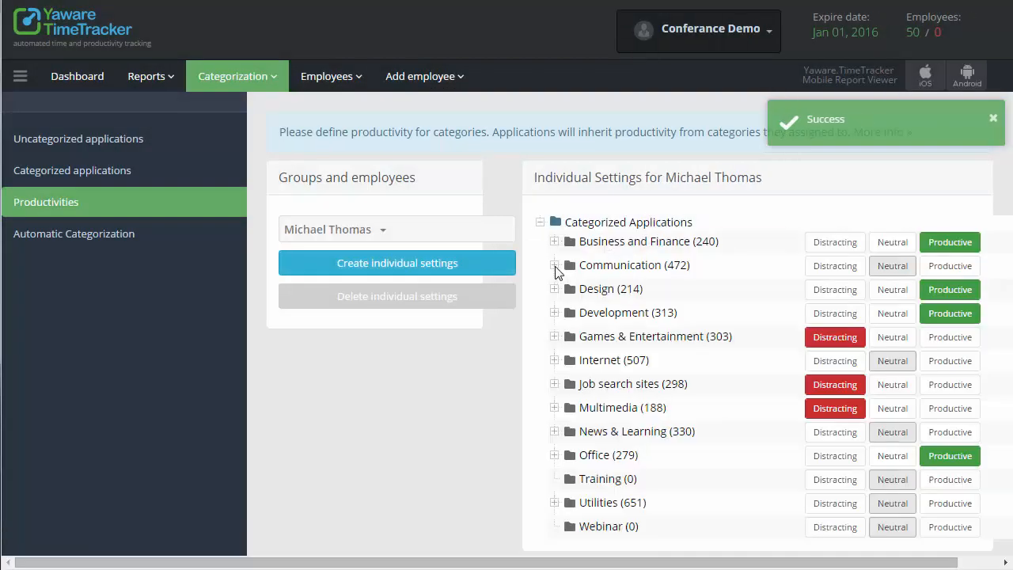
click(555, 266)
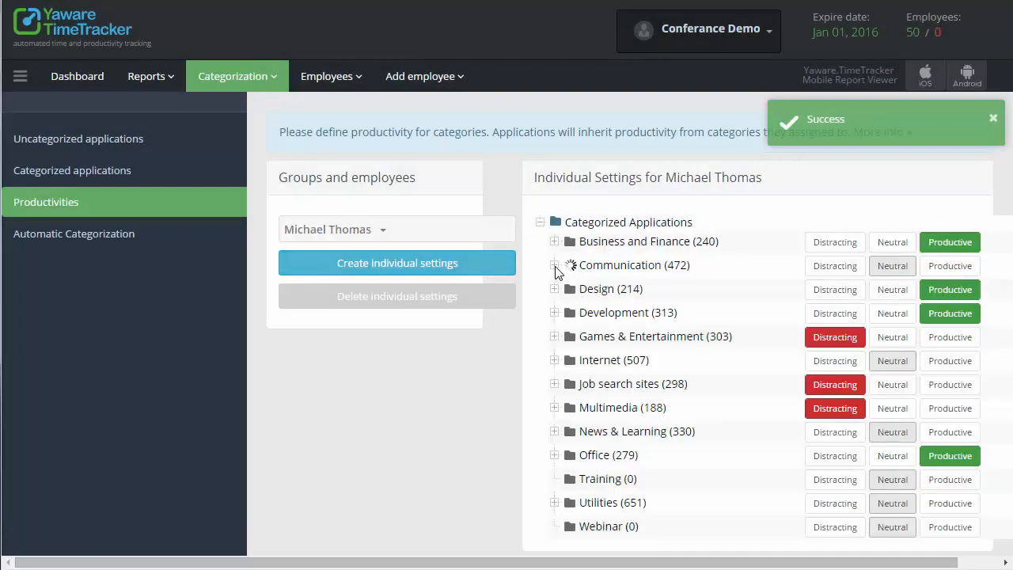
click(964, 313)
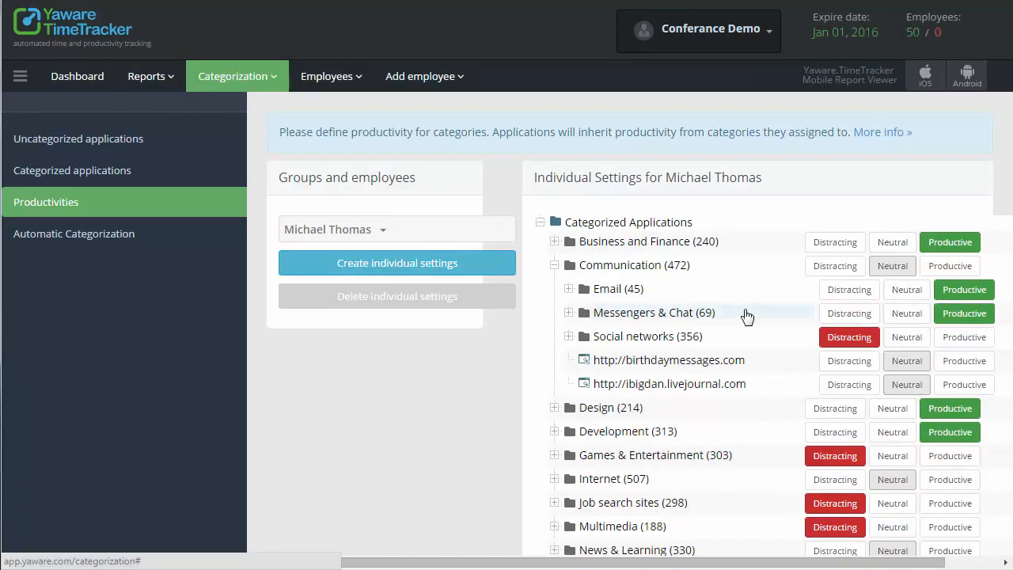
Add an automatic categorization rule that assigns applications matching *google.com* to the Business subcategory of Business and Finance
click(117, 237)
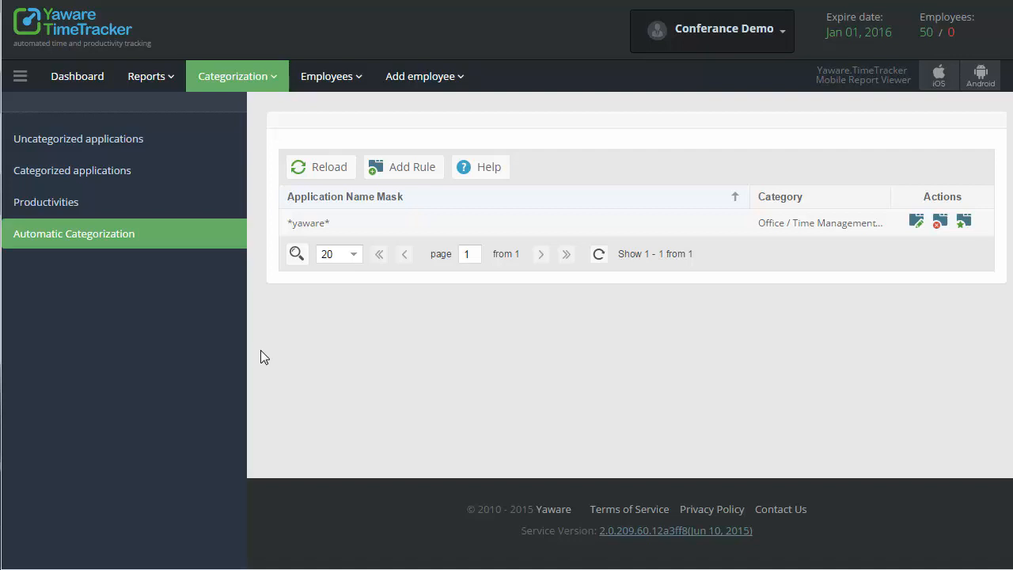
click(405, 174)
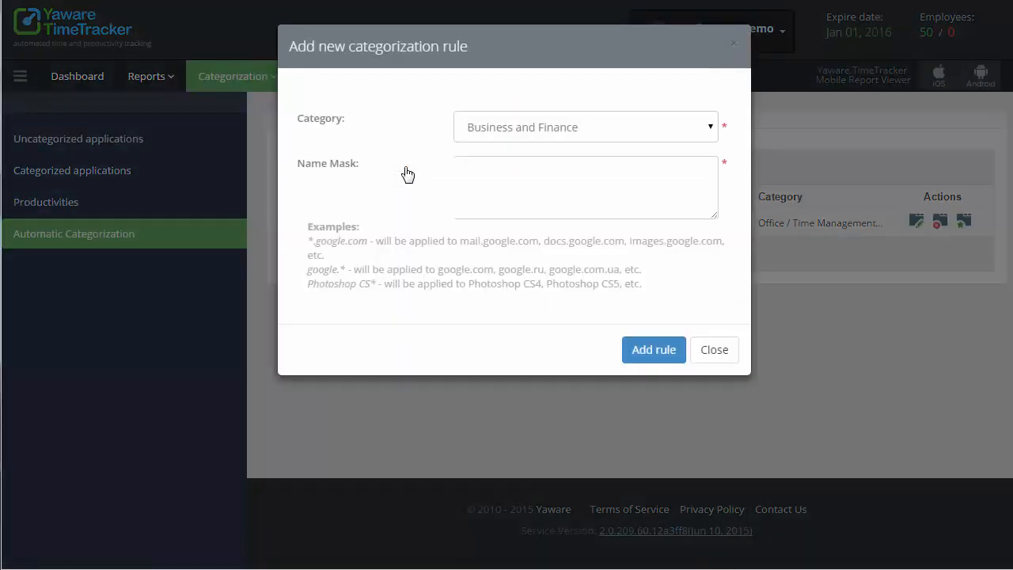
click(709, 133)
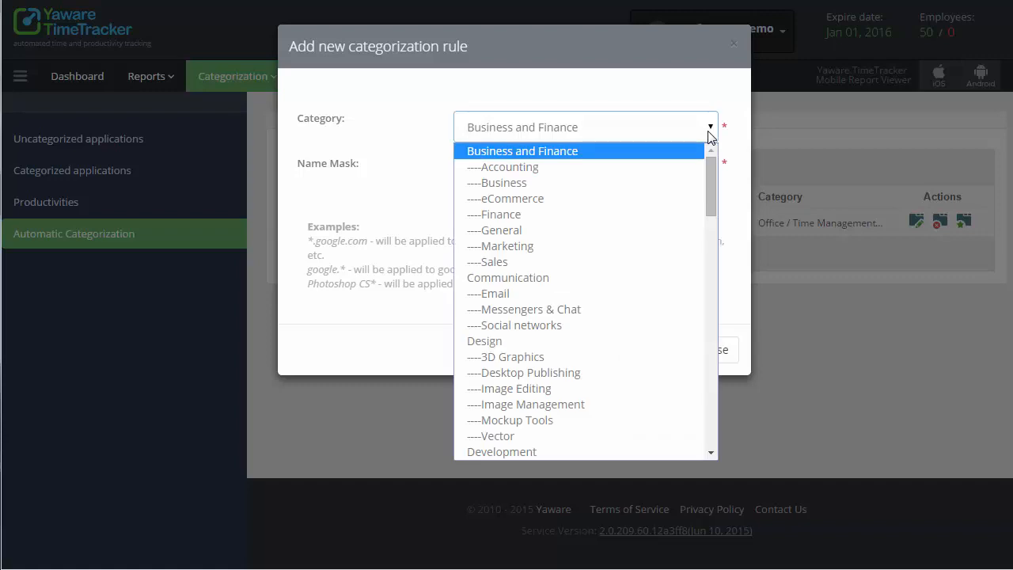
click(551, 187)
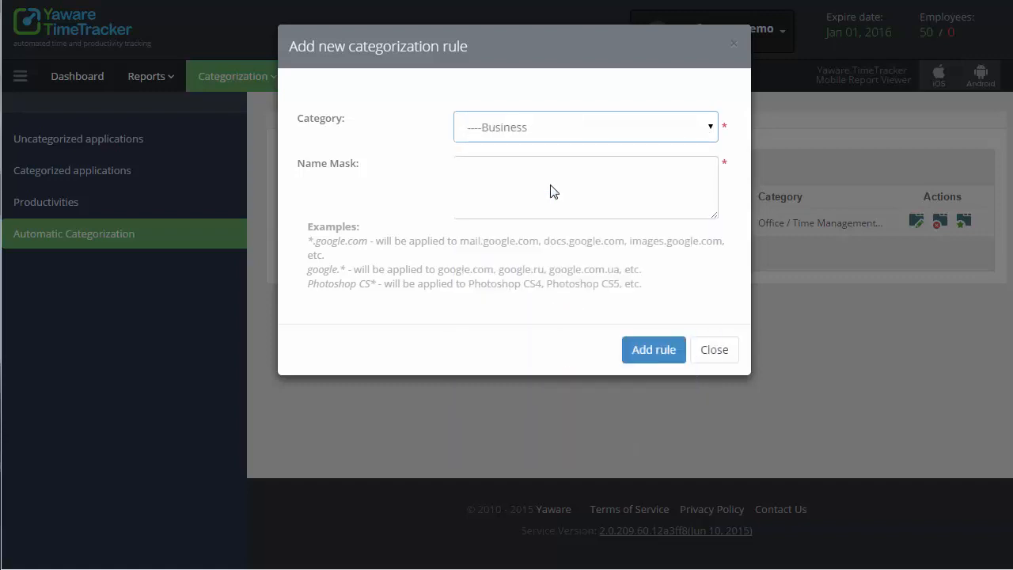
click(480, 171)
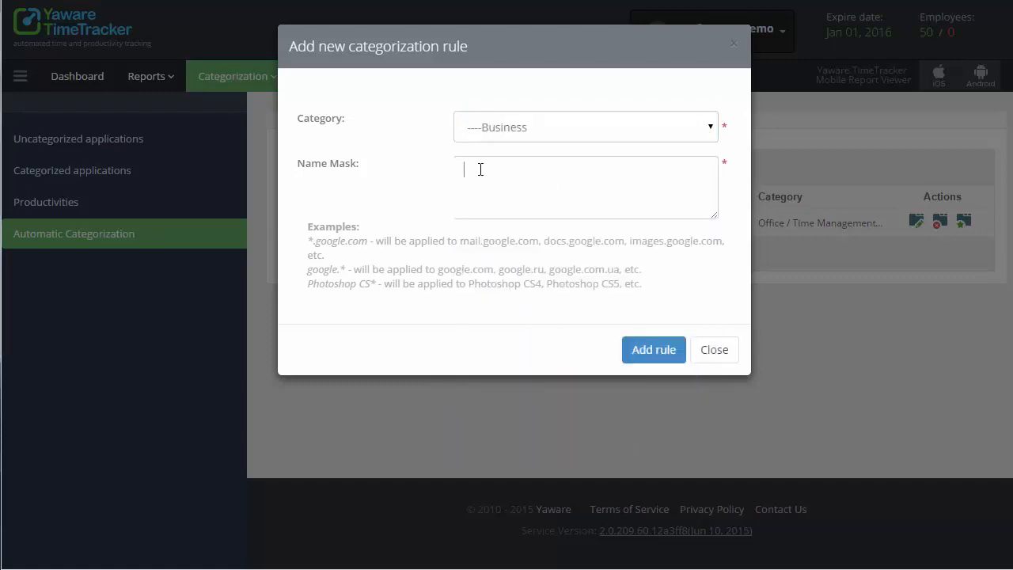
text(google.com*)
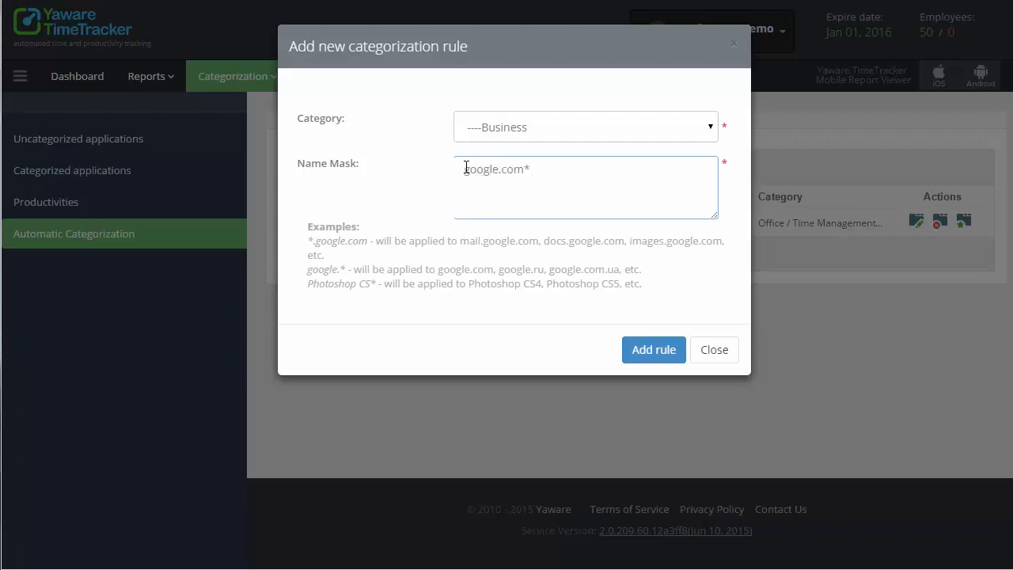
click(466, 169)
text(*)
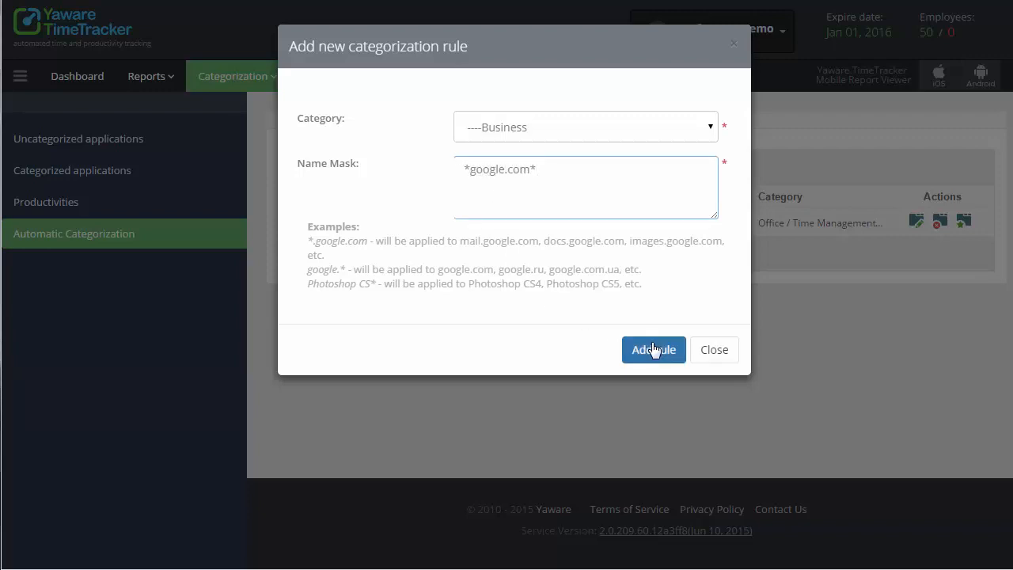
click(654, 350)
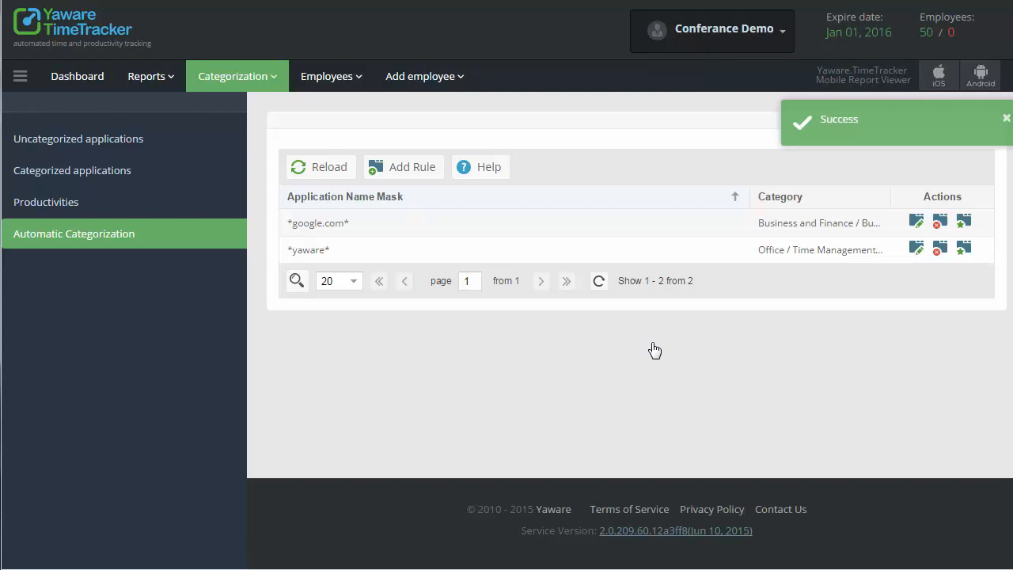
Open the activities report grouped by categories
click(170, 75)
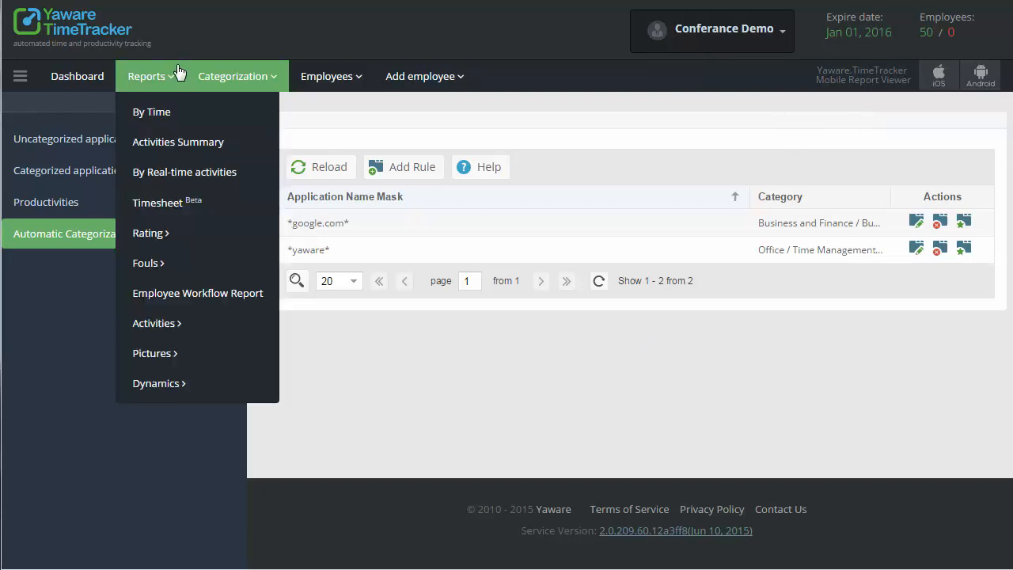
mouse_move(175, 248)
mouse_move(193, 327)
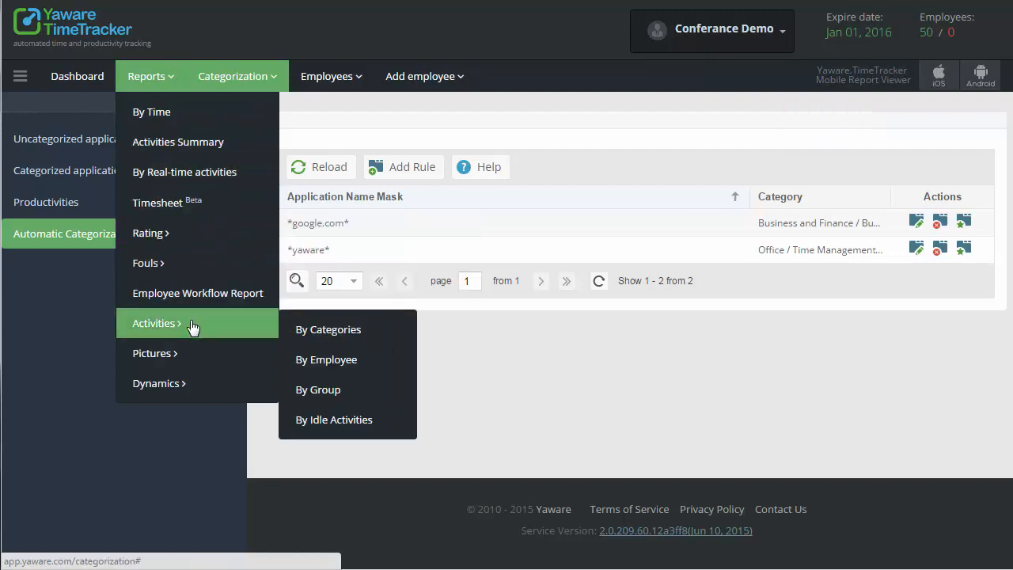
click(306, 330)
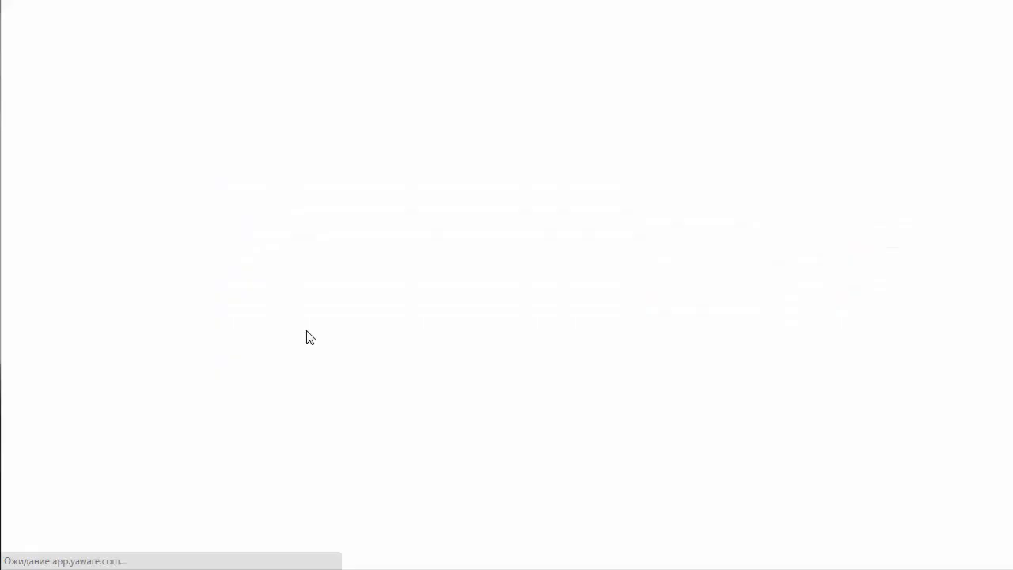